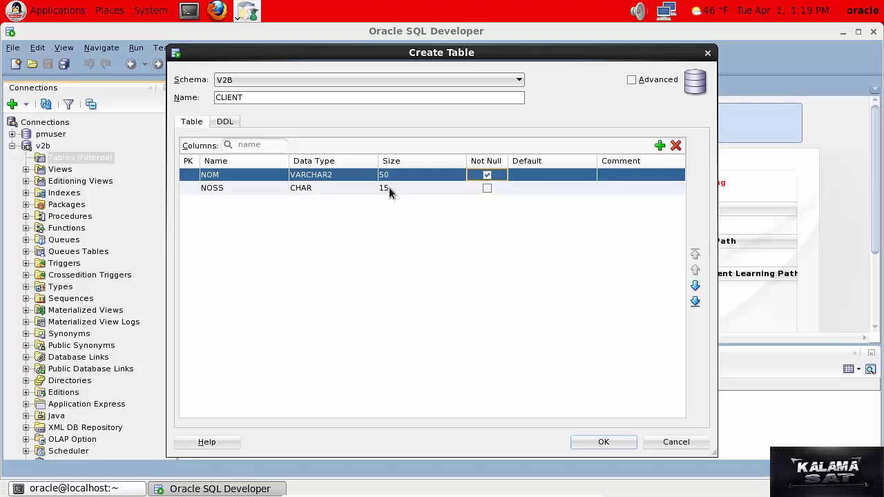
Add a column named AGE below NOM in the CLIENT table and set its data type to NUMBER.
{"action": "left_click", "coordinate": [662, 151]}
{"action": "double_click", "coordinate": [269, 187]}
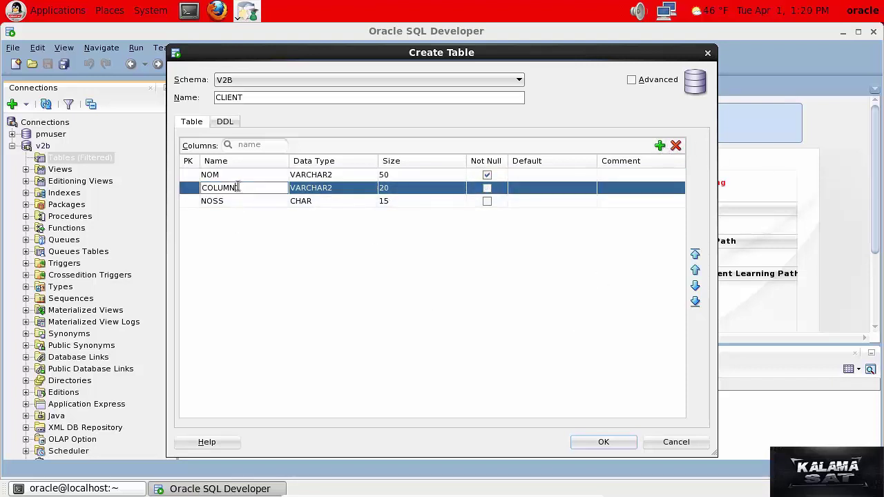
{"action": "double_click", "coordinate": [269, 187]}
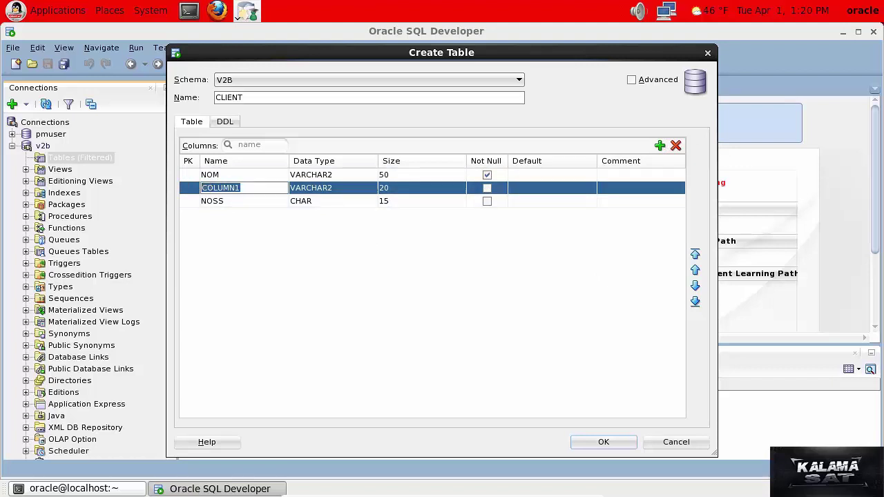
{"action": "type", "text": "AGE"}
{"action": "key", "text": "Tab"}
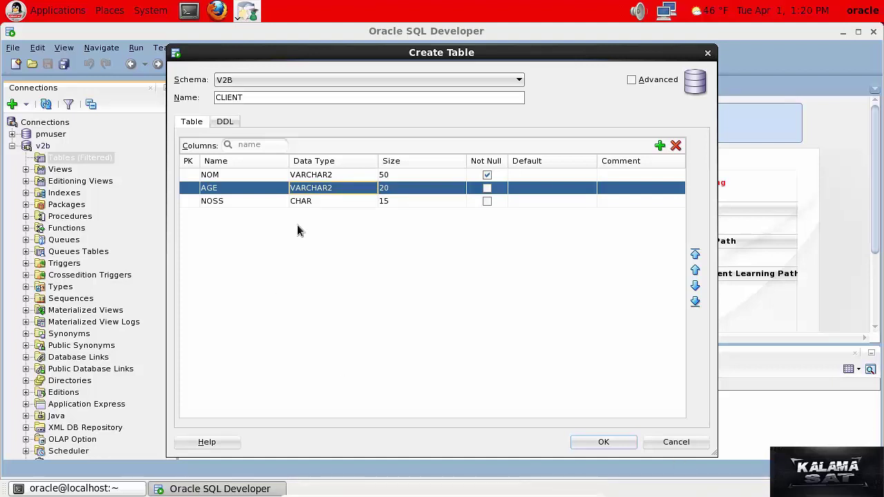
{"action": "left_click", "coordinate": [372, 188]}
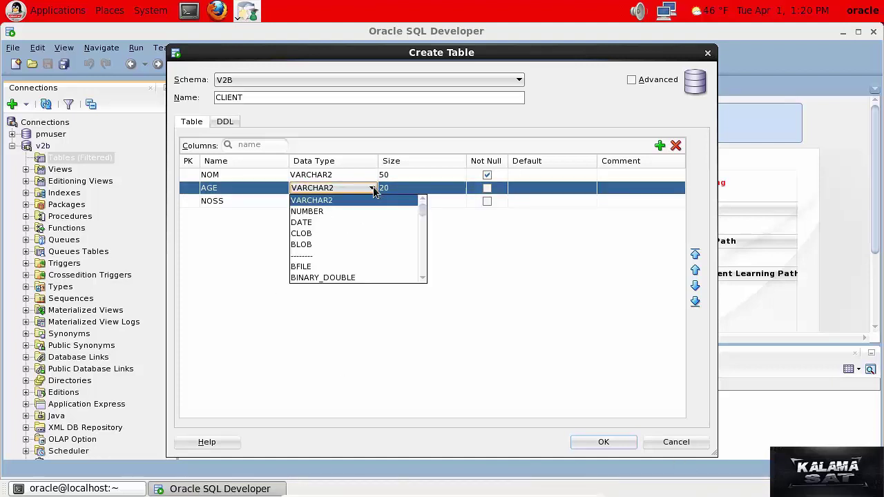
{"action": "left_click", "coordinate": [309, 214]}
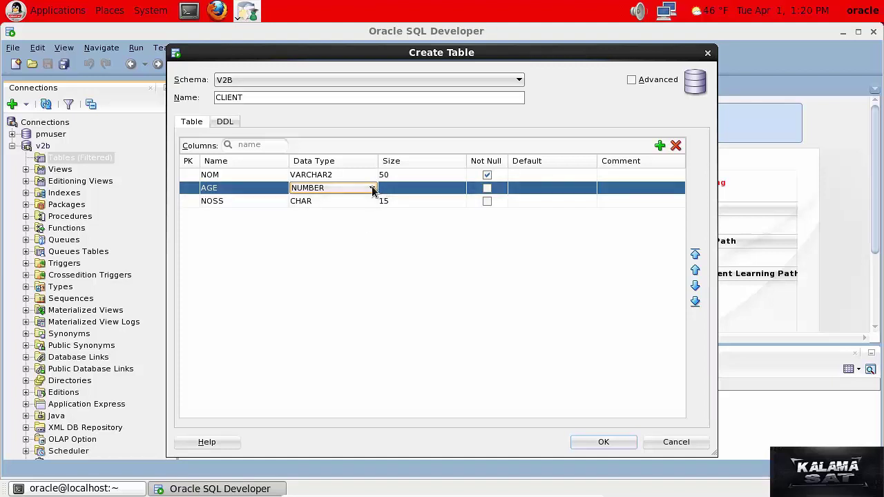
Look through the other data types available for the AGE column, including the integer and float types.
{"action": "left_click", "coordinate": [373, 188]}
{"action": "left_click_drag", "start_coordinate": [423, 206], "coordinate": [423, 233]}
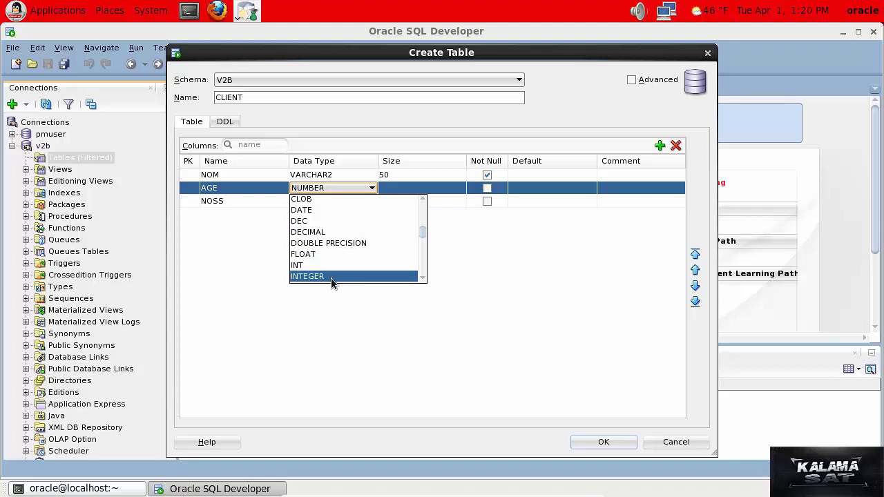
{"action": "left_click", "coordinate": [421, 277]}
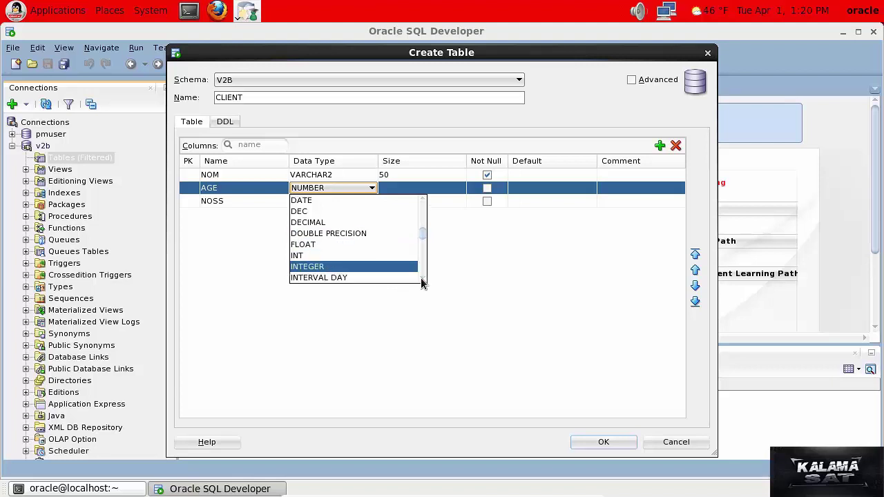
{"action": "left_click", "coordinate": [421, 279]}
{"action": "left_click", "coordinate": [422, 279]}
{"action": "left_click", "coordinate": [421, 279]}
{"action": "left_click", "coordinate": [422, 279]}
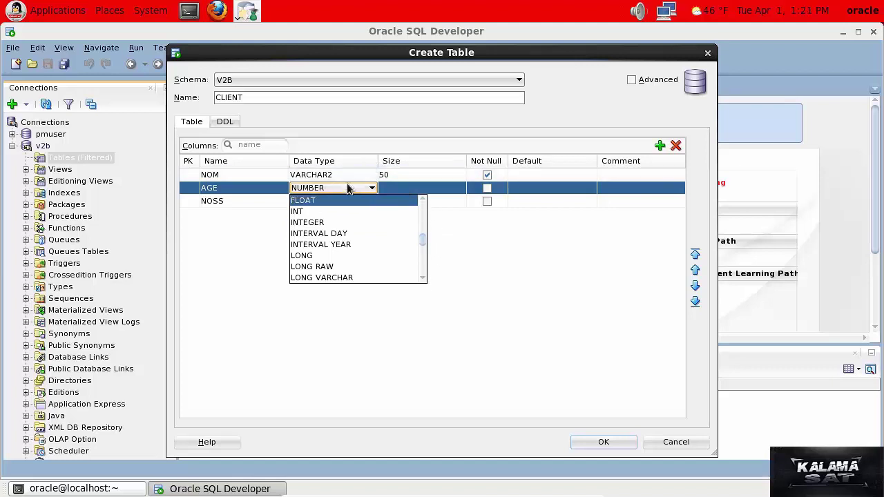
Set the AGE column's size to (3,0).
{"action": "left_click", "coordinate": [393, 190]}
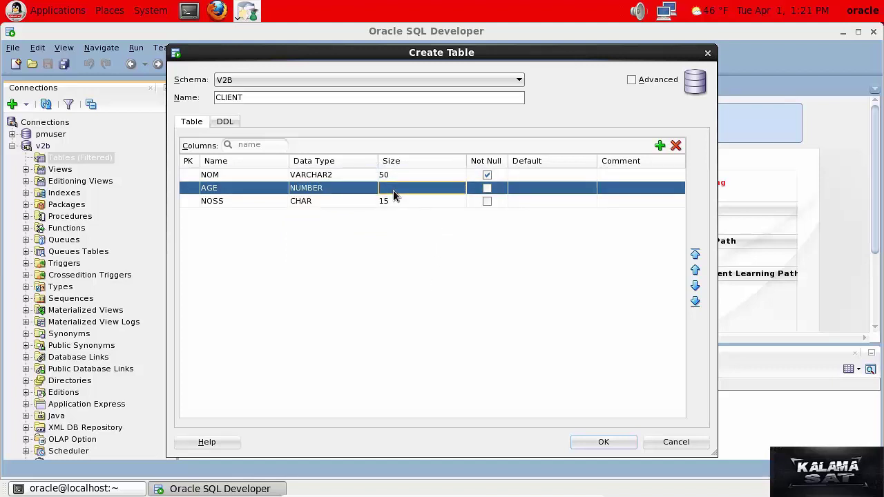
{"action": "left_click", "coordinate": [394, 191]}
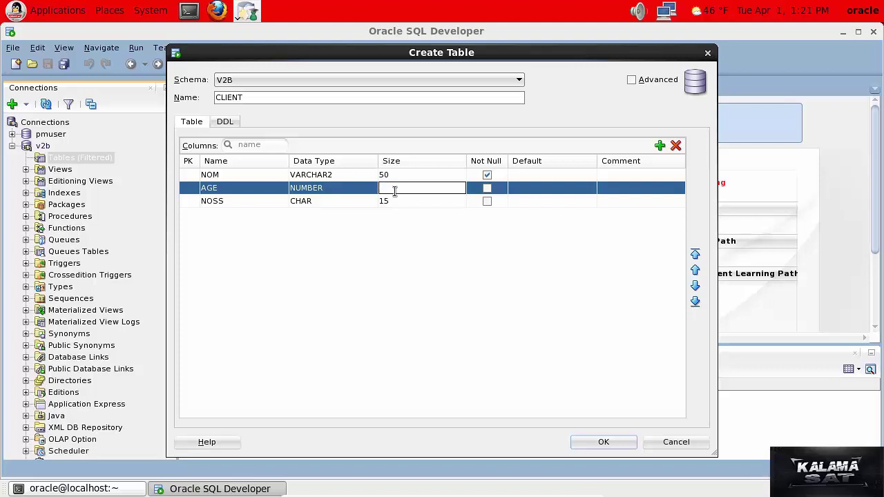
{"action": "type", "text": "0"}
{"action": "type", "text": "3"}
{"action": "type", "text": ","}
{"action": "type", "text": "0"}
{"action": "key", "text": "Return"}
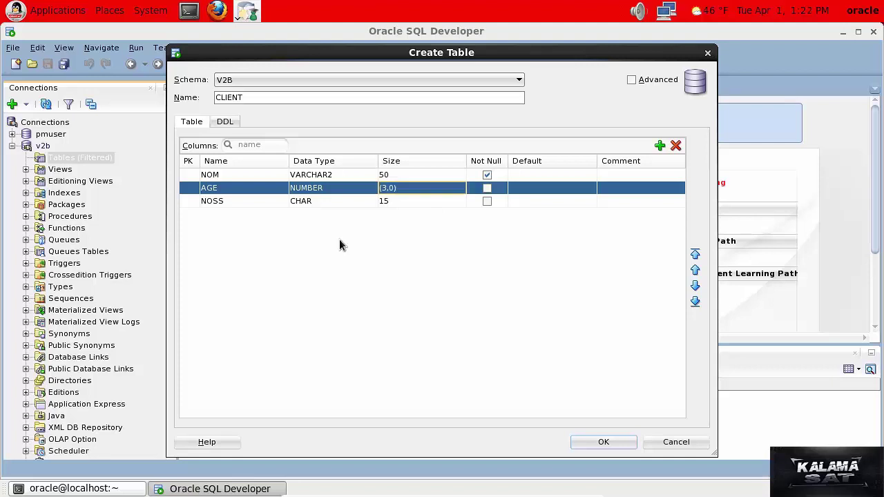
Shorten the AGE column's size to (3), removing the decimal part.
{"action": "left_click", "coordinate": [391, 193]}
{"action": "left_click", "coordinate": [391, 193]}
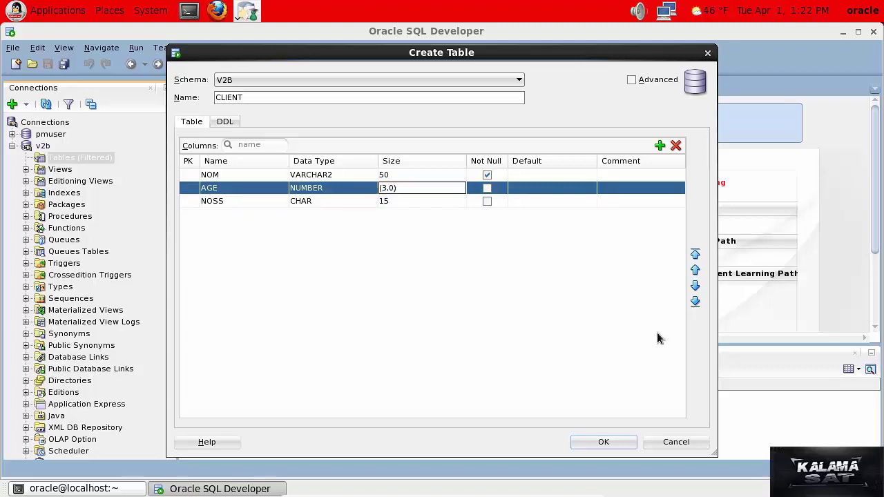
{"action": "key", "text": "BackSpace"}
{"action": "key", "text": "BackSpace"}
{"action": "key", "text": "Return"}
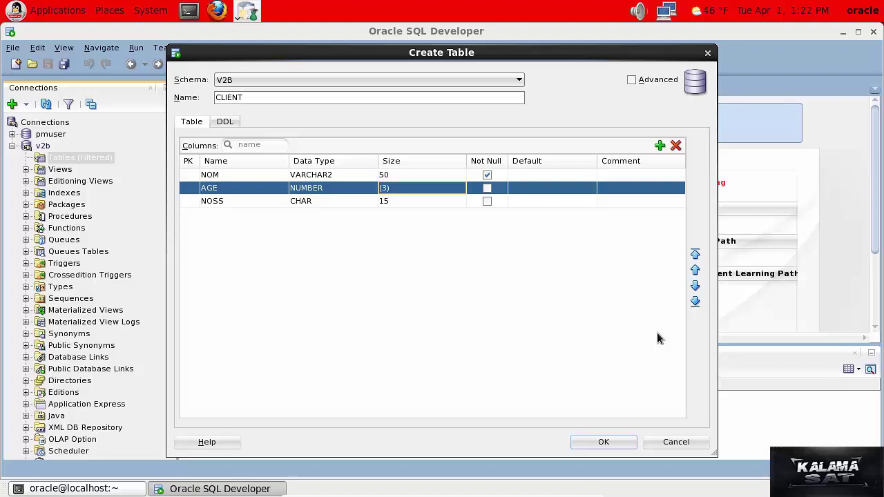
{"action": "key", "text": "shift+Tab"}
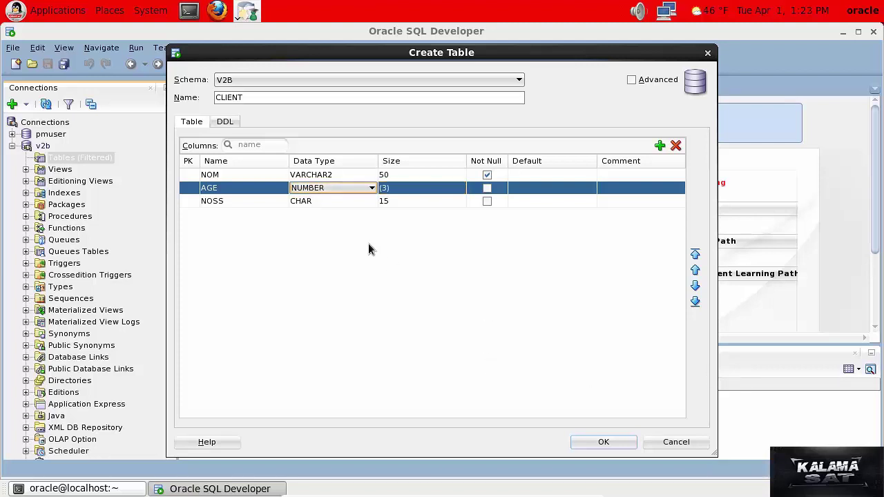
Add a column named DATE_DE_NAISSANCE below NOSS and set its data type to DATE.
{"action": "left_click", "coordinate": [324, 211]}
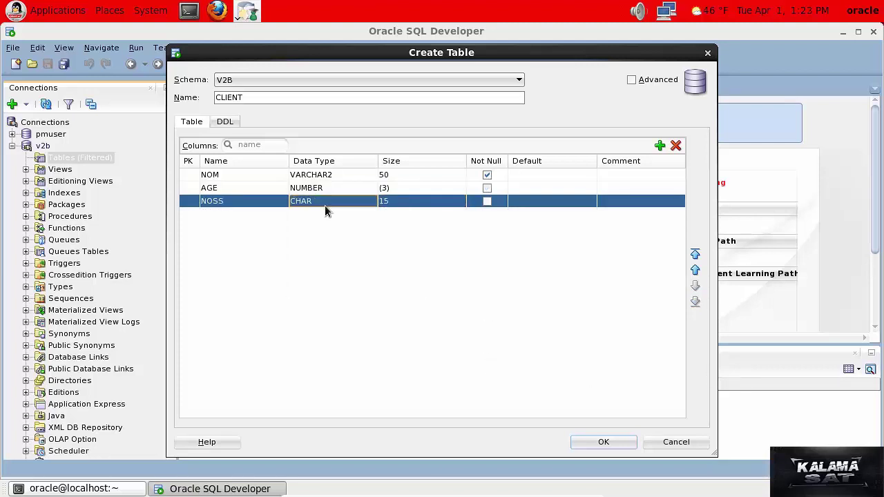
{"action": "left_click", "coordinate": [660, 146]}
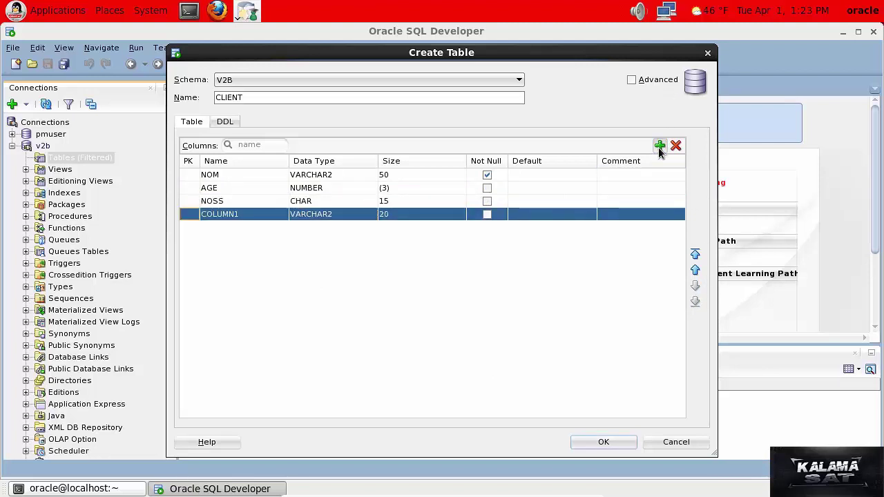
{"action": "left_click", "coordinate": [262, 214]}
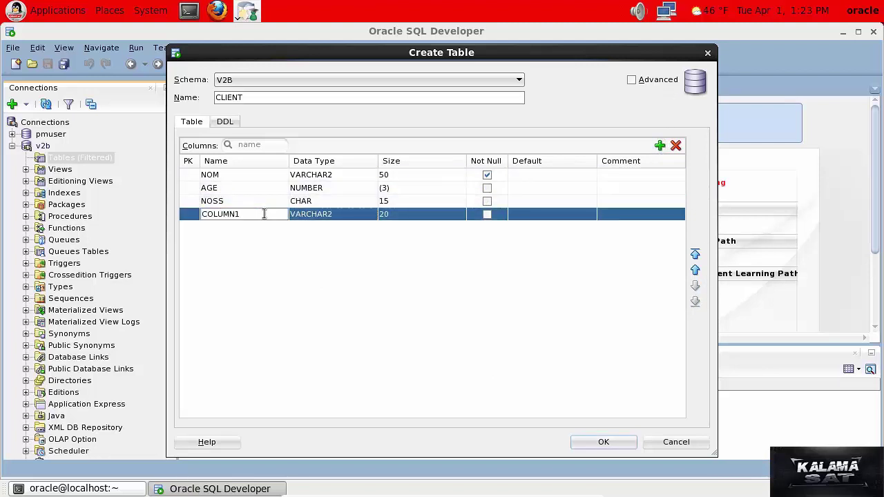
{"action": "left_click_drag", "start_coordinate": [243, 214], "coordinate": [150, 217]}
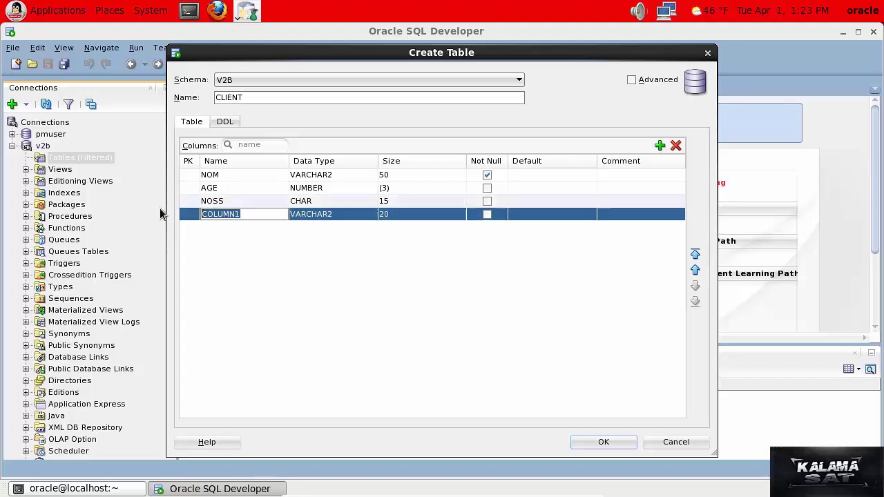
{"action": "type", "text": "Date"}
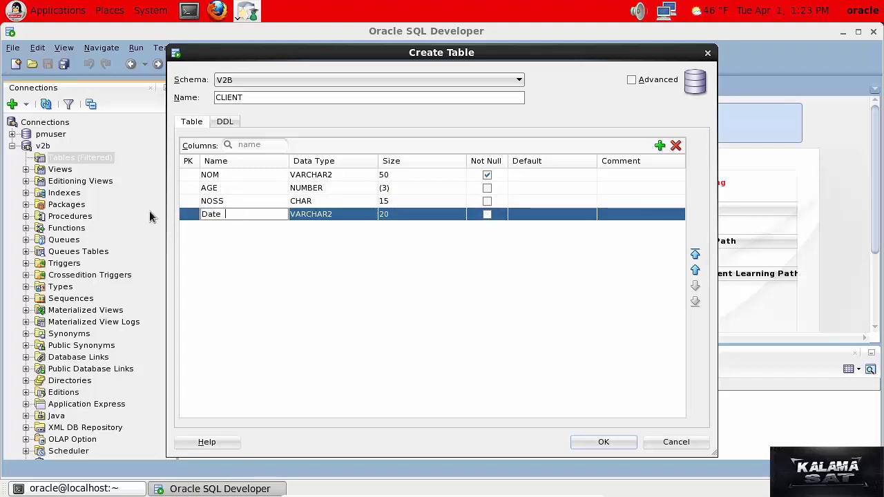
{"action": "type", "text": " de naissance"}
{"action": "key", "text": "Tab"}
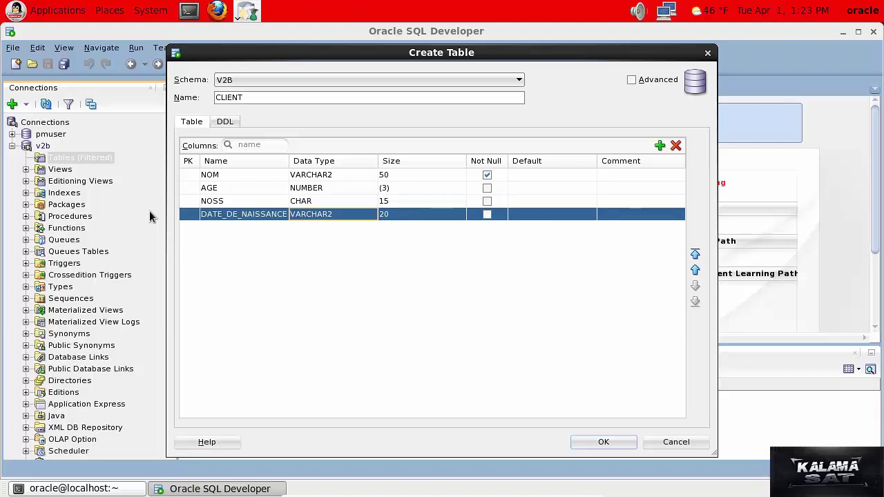
{"action": "left_click", "coordinate": [370, 218]}
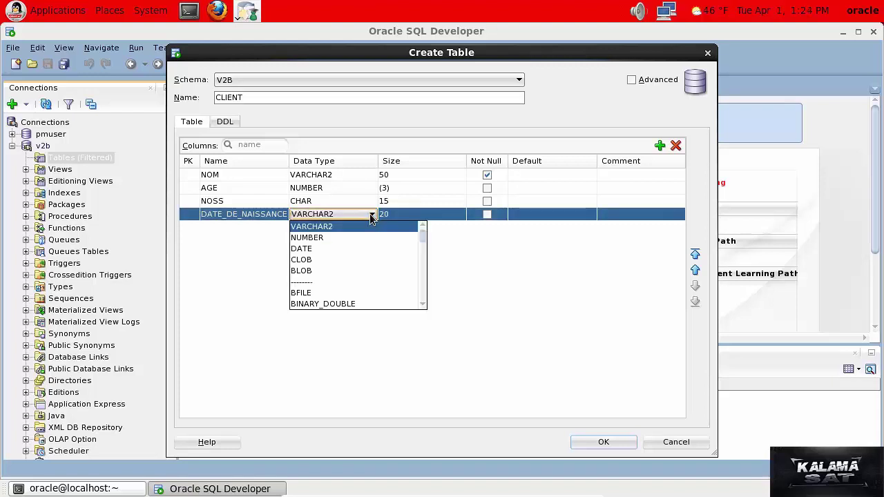
{"action": "left_click", "coordinate": [343, 250]}
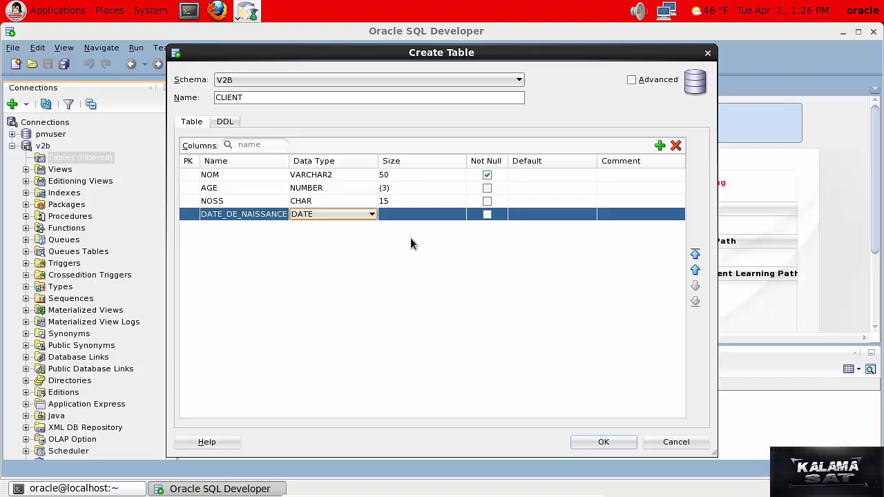
Move the AGE column down two rows so it follows DATE_DE_NAISSANCE.
{"action": "left_click", "coordinate": [225, 190]}
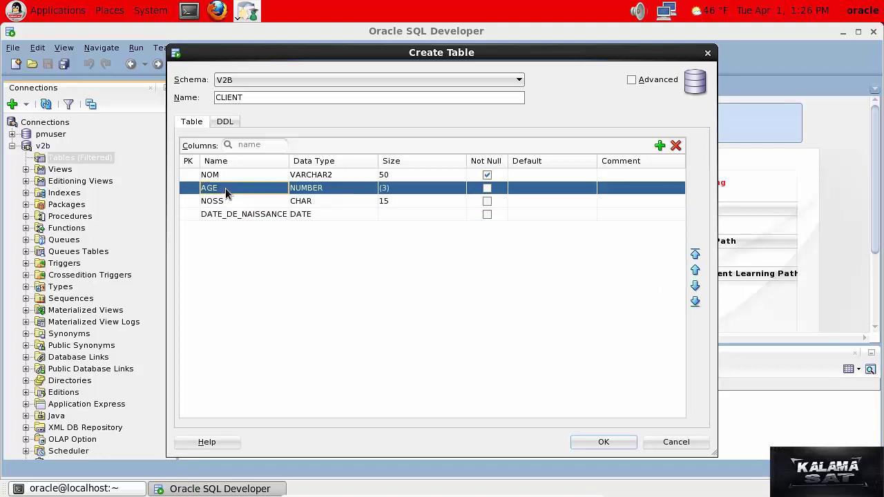
{"action": "left_click", "coordinate": [695, 286]}
{"action": "left_click", "coordinate": [695, 286]}
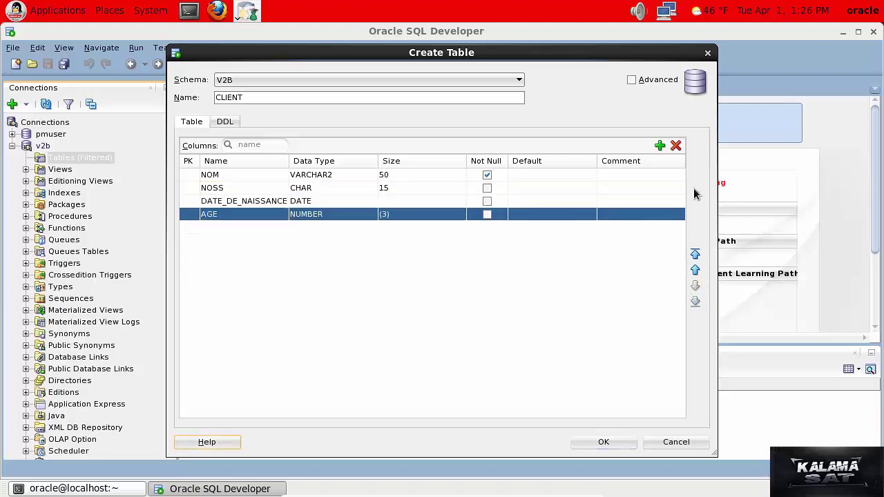
Add a column named COMMENTAIRES at the end of the table and set its data type to CLOB.
{"action": "left_click", "coordinate": [659, 145]}
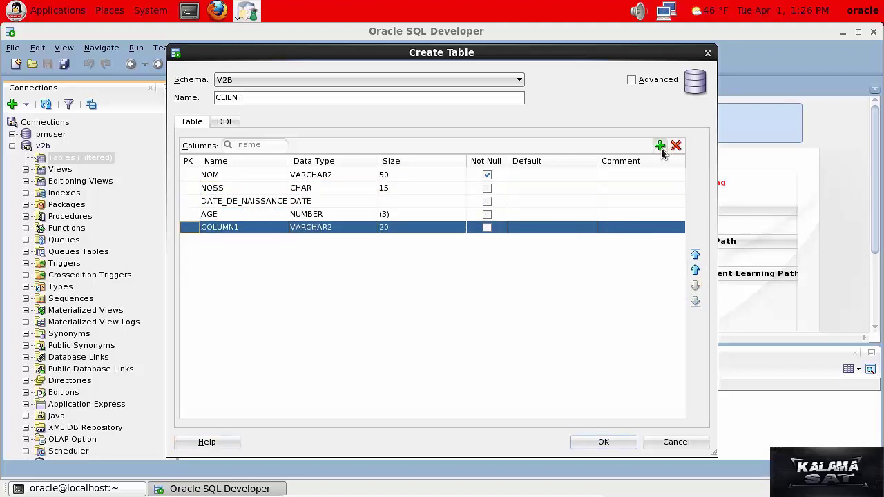
{"action": "left_click", "coordinate": [250, 228]}
{"action": "left_click_drag", "start_coordinate": [250, 232], "coordinate": [194, 230]}
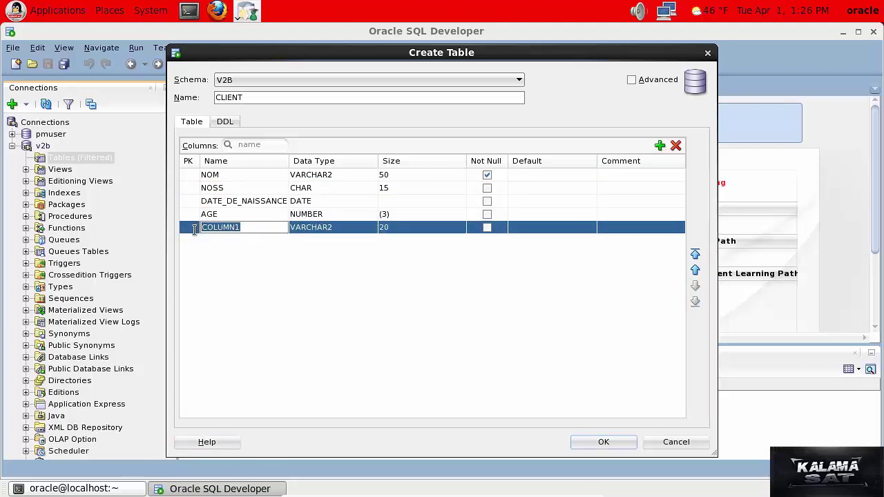
{"action": "type", "text": "commentaires"}
{"action": "key", "text": "Tab"}
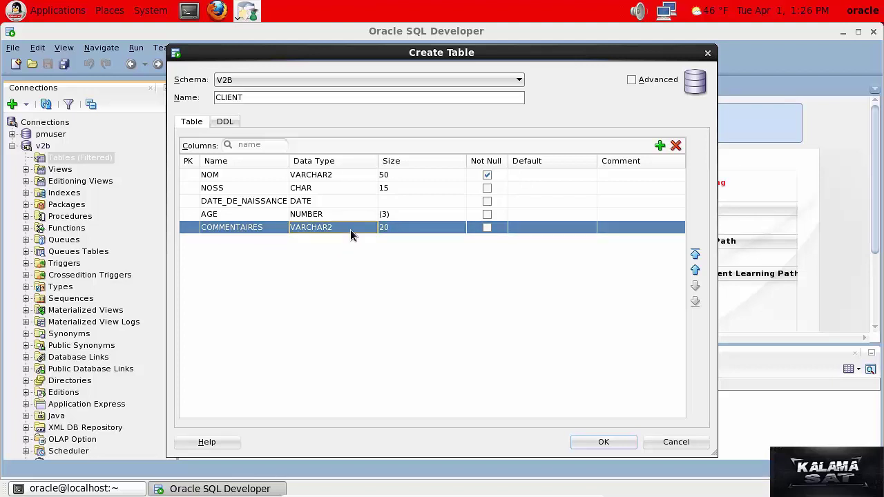
{"action": "left_click", "coordinate": [371, 227]}
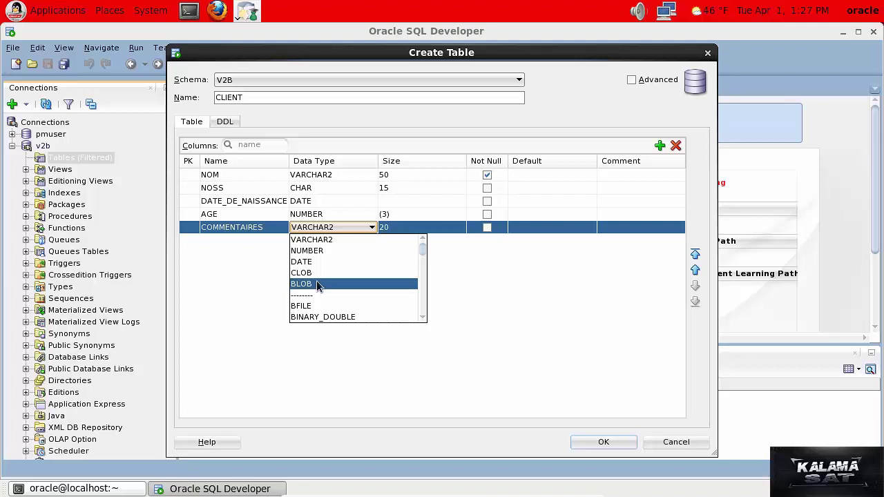
{"action": "left_click", "coordinate": [318, 275]}
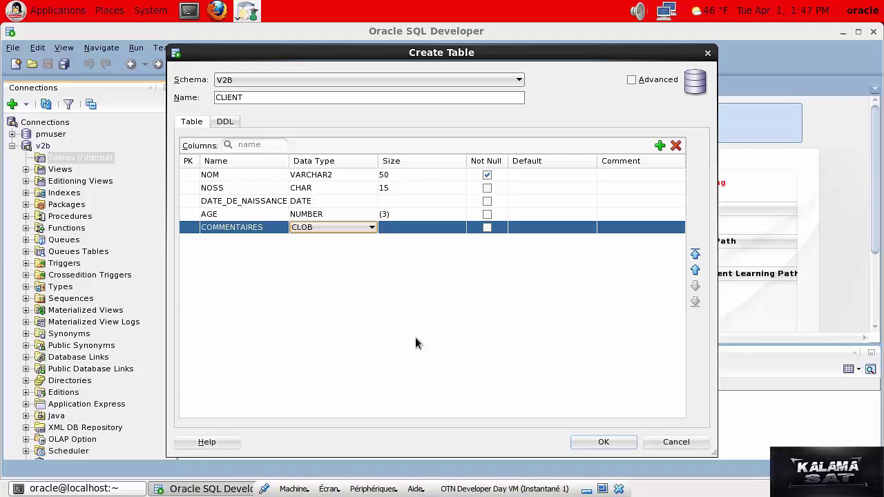
Try to preview the table's DDL, and correct the AGE column's size to 3 without parentheses.
{"action": "left_click", "coordinate": [224, 123]}
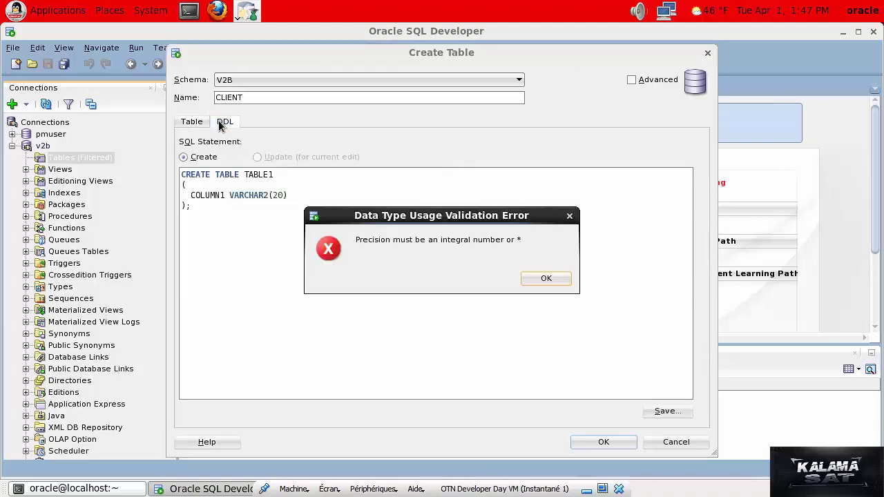
{"action": "left_click", "coordinate": [540, 279]}
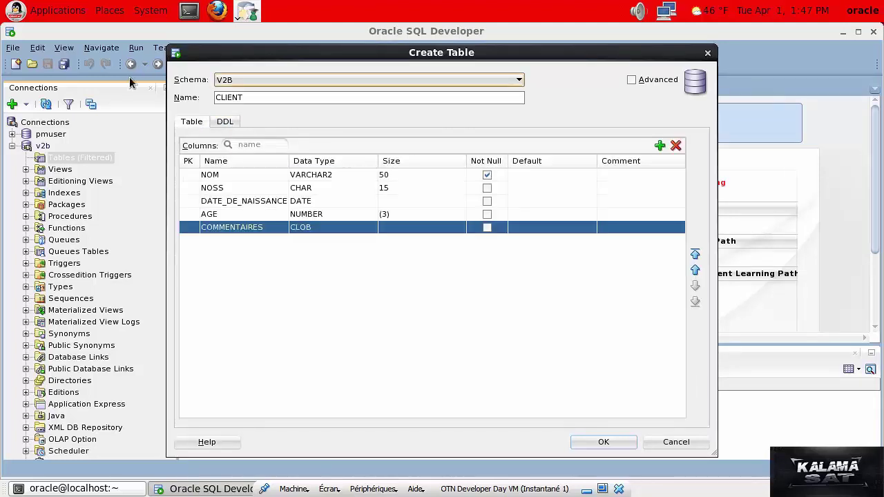
{"action": "left_click", "coordinate": [398, 219]}
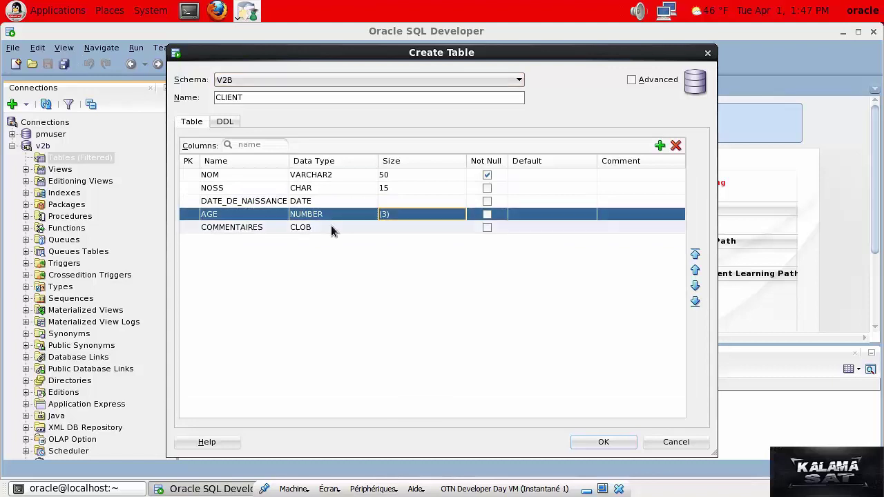
{"action": "left_click", "coordinate": [404, 219]}
{"action": "left_click", "coordinate": [403, 216]}
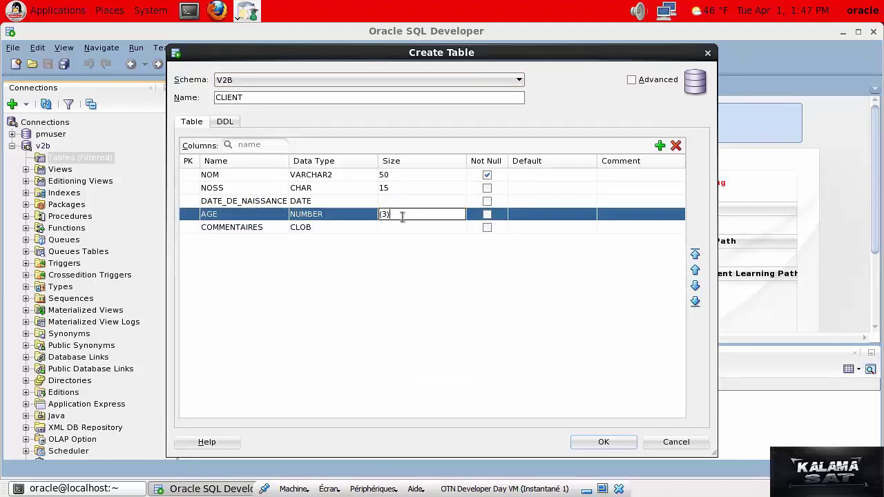
{"action": "key", "text": "BackSpace"}
{"action": "key", "text": "Delete"}
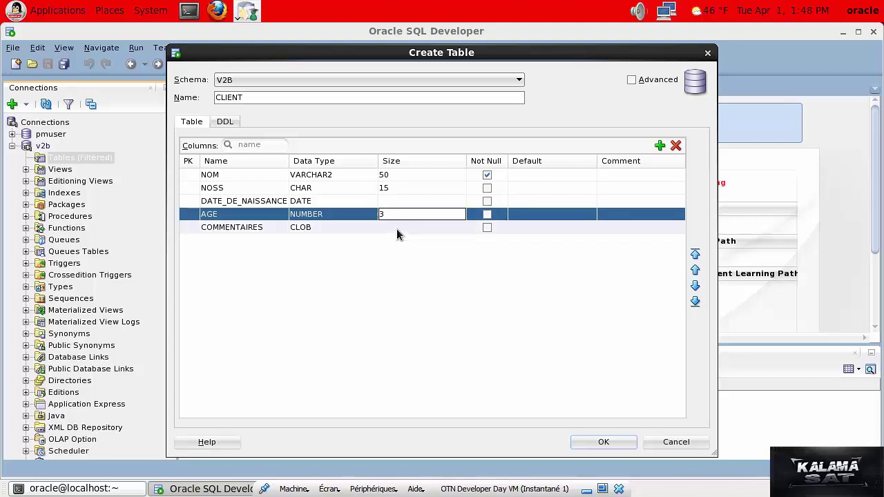
{"action": "left_click", "coordinate": [396, 229]}
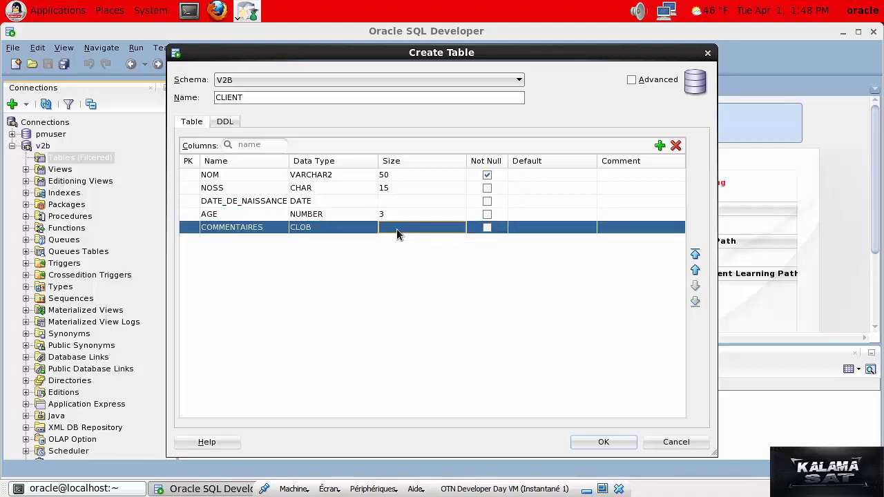
Review the generated CREATE TABLE statement and create the CLIENT table in the V2B schema.
{"action": "left_click", "coordinate": [227, 124]}
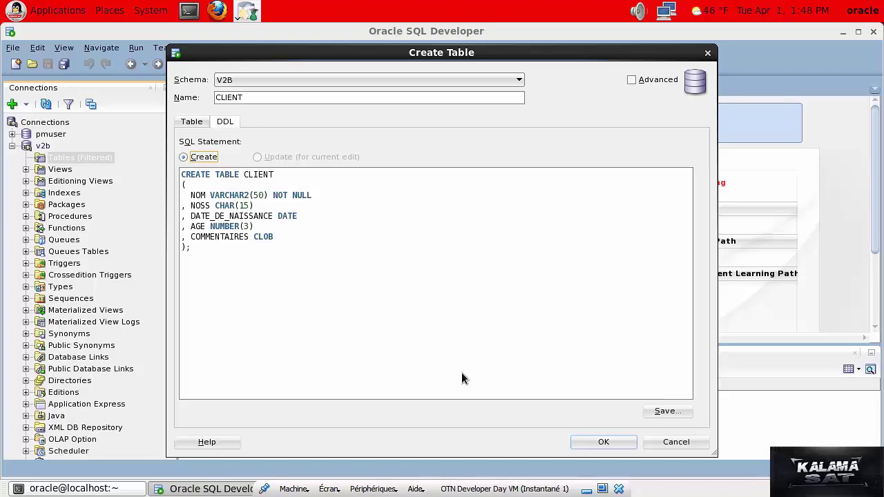
{"action": "left_click", "coordinate": [601, 442]}
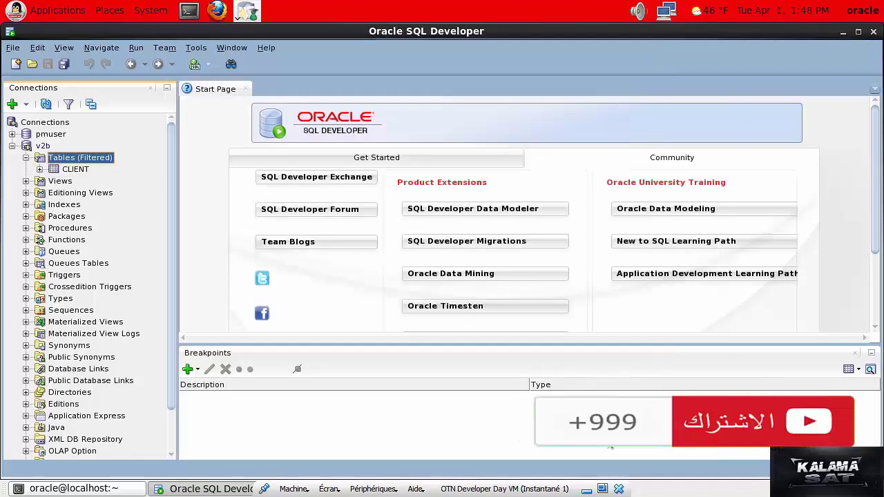
Expand the new CLIENT table under the v2b connection's tables to list its columns.
{"action": "left_click", "coordinate": [39, 170]}
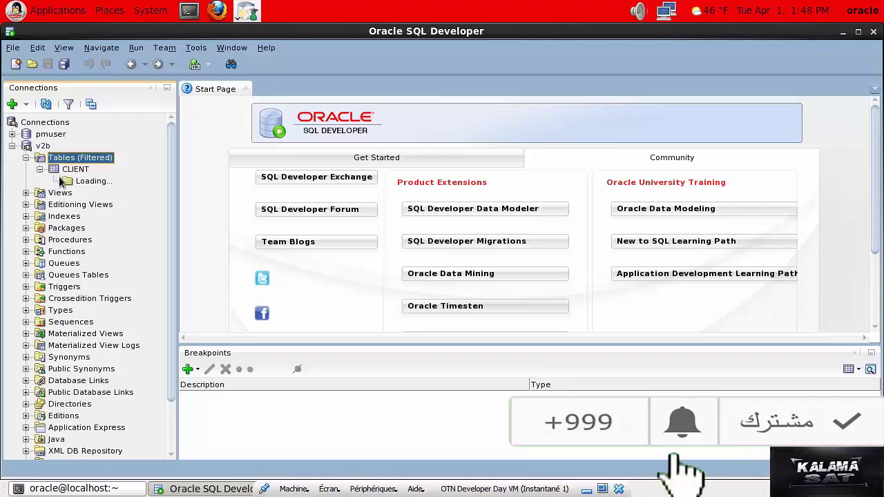